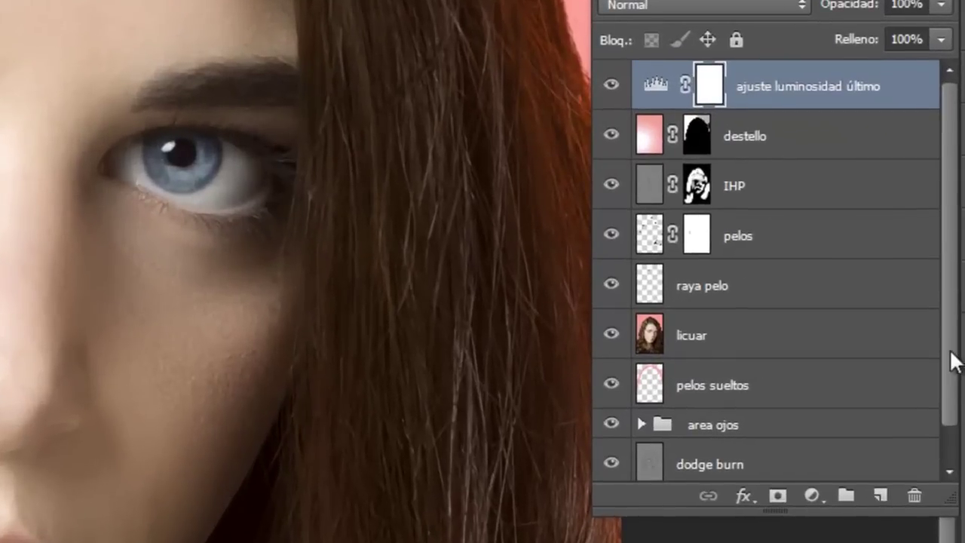
# Scroll the Layers panel and expand the Separacion de frecuencias group to list its layers.
pyautogui.scroll(-1, 951, 404)
pyautogui.moveTo(952, 411)
pyautogui.mouseDown()
pyautogui.moveTo(943, 352)
pyautogui.moveTo(951, 422)
pyautogui.mouseUp()
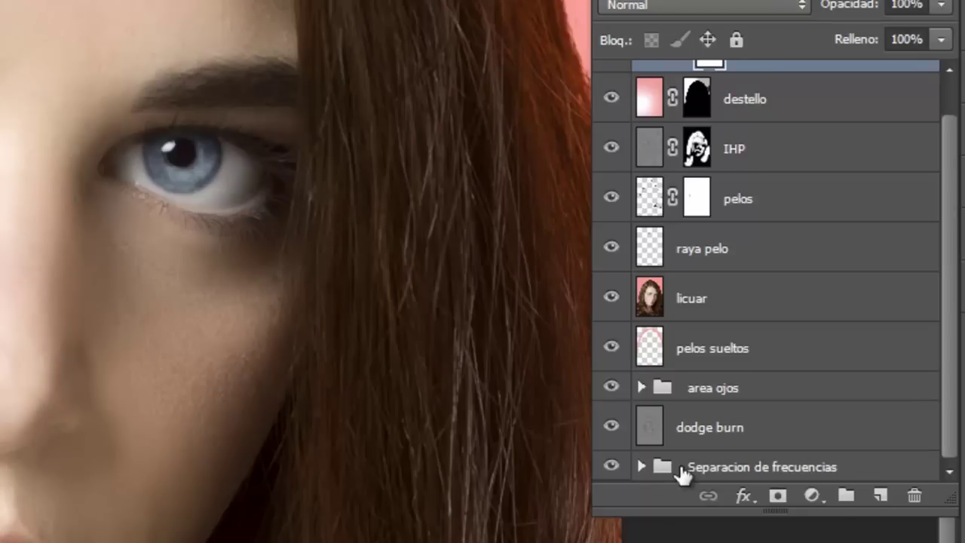
pyautogui.click(640, 467)
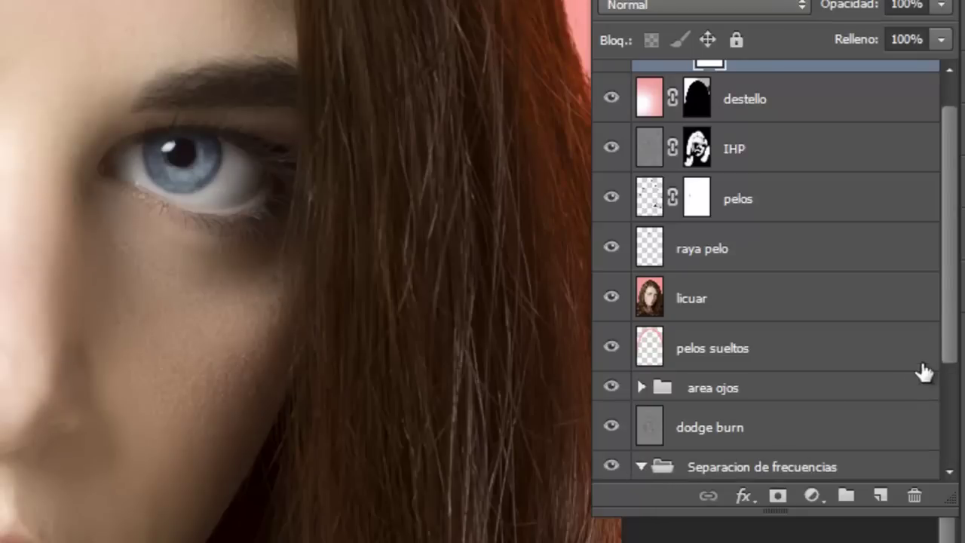
pyautogui.moveTo(950, 344)
pyautogui.mouseDown()
pyautogui.moveTo(952, 465)
pyautogui.moveTo(941, 322)
pyautogui.mouseUp()
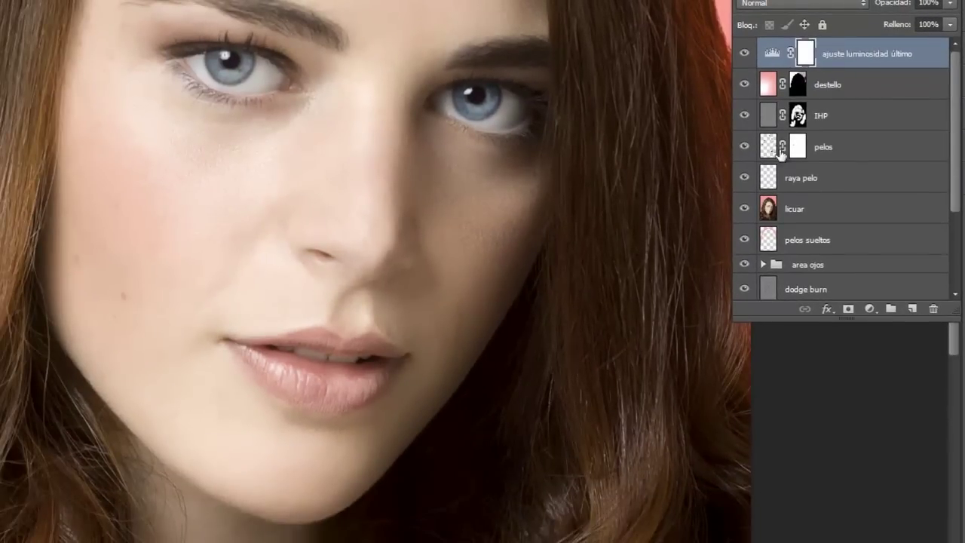
# Shrink the brush to about 97 px, toggle the IHP layer to compare, then select IHP.
pyautogui.click(745, 116)
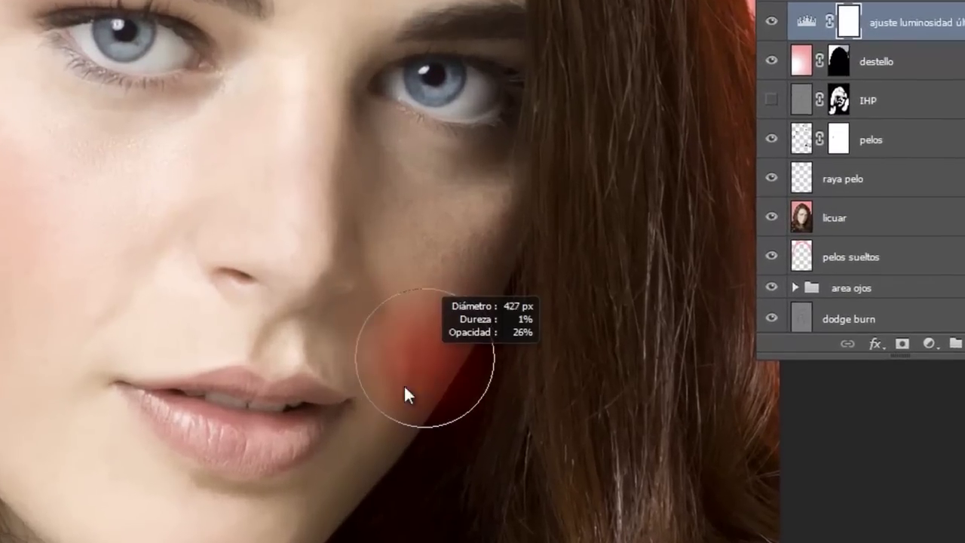
pyautogui.moveTo(404, 394); pyautogui.dragTo(351, 371)
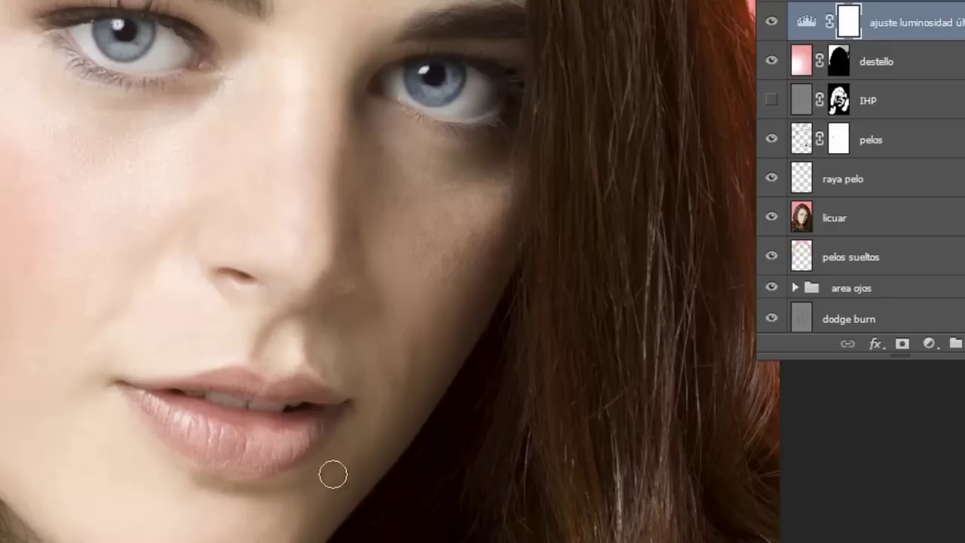
pyautogui.click(771, 101)
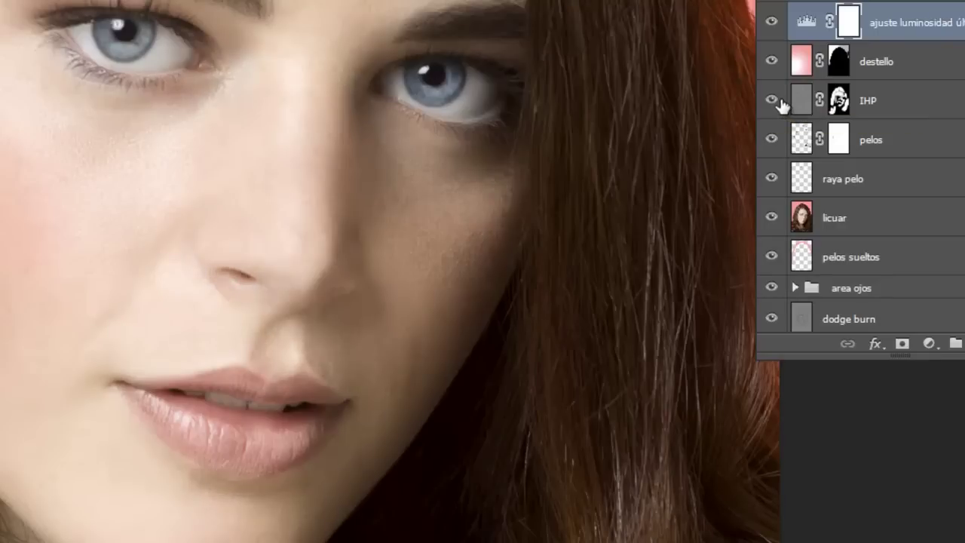
pyautogui.click(777, 100)
pyautogui.click(791, 101)
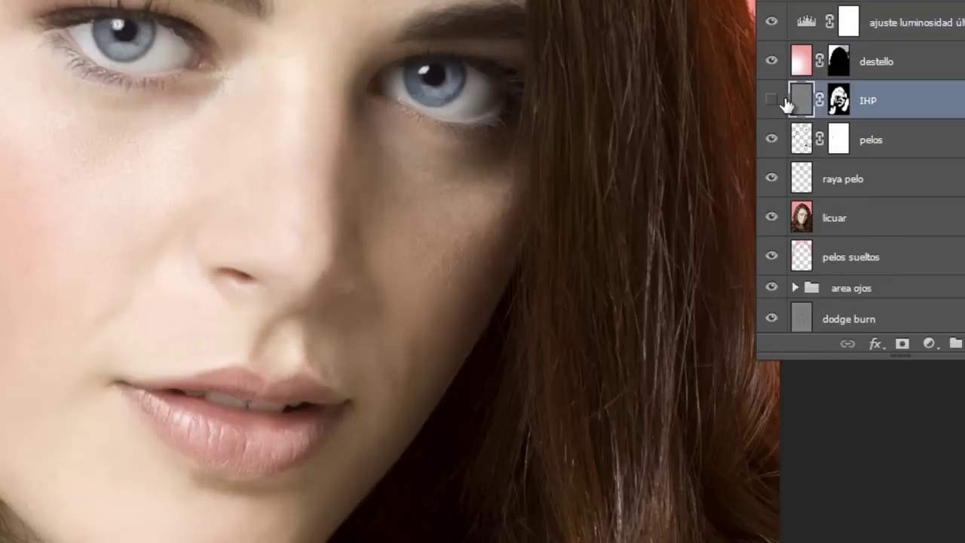
# Compare the eyes, nose and lips with and without IHP, leaving it visible.
pyautogui.click(772, 102)
pyautogui.click(769, 103)
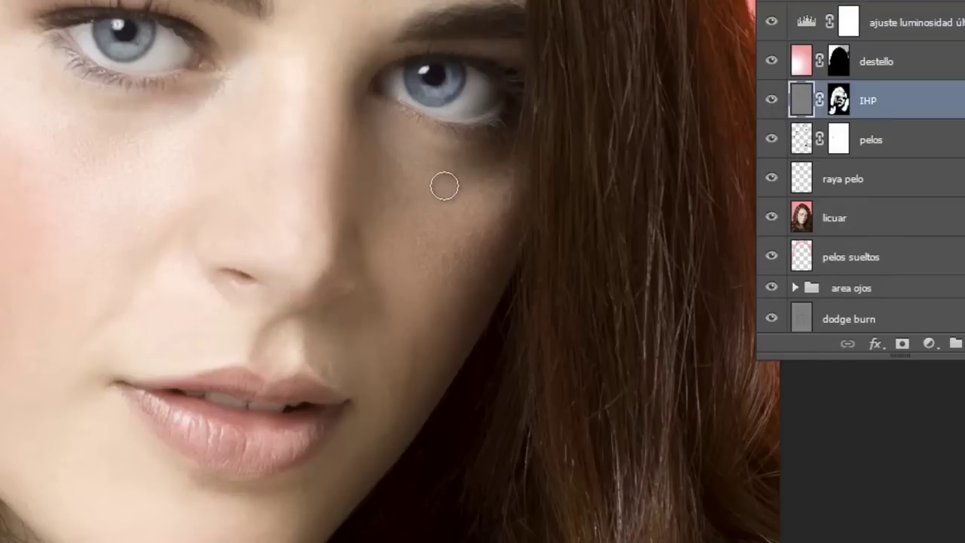
pyautogui.moveTo(426, 213); pyautogui.dragTo(456, 392)
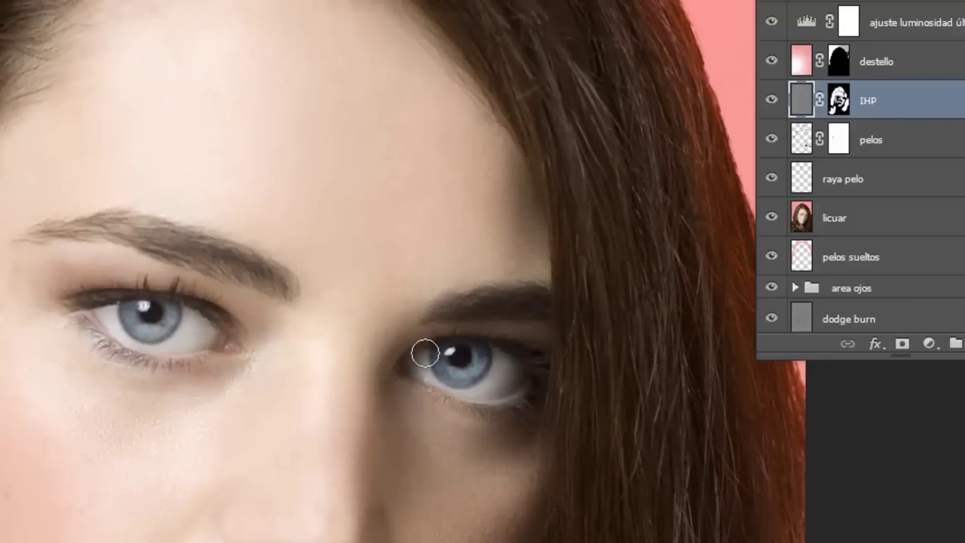
pyautogui.click(771, 101)
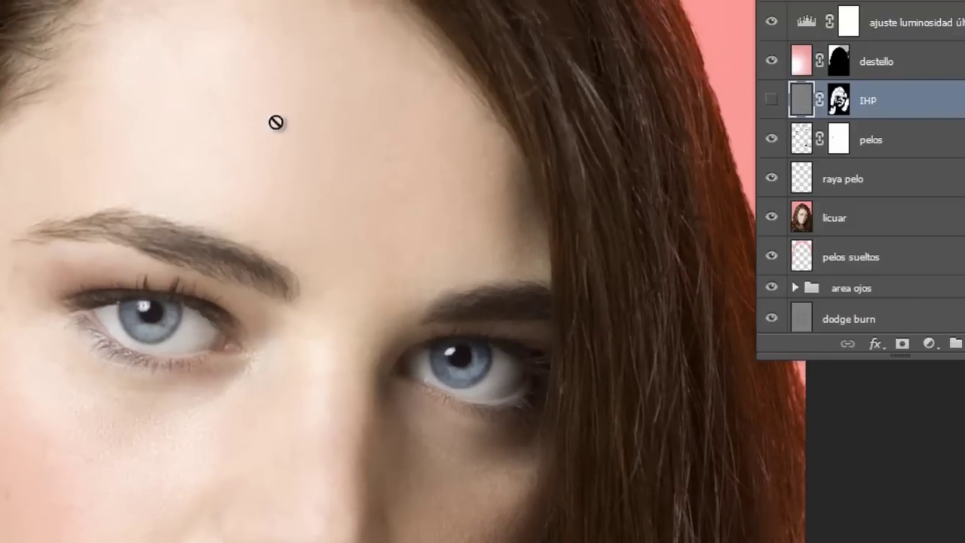
pyautogui.click(770, 100)
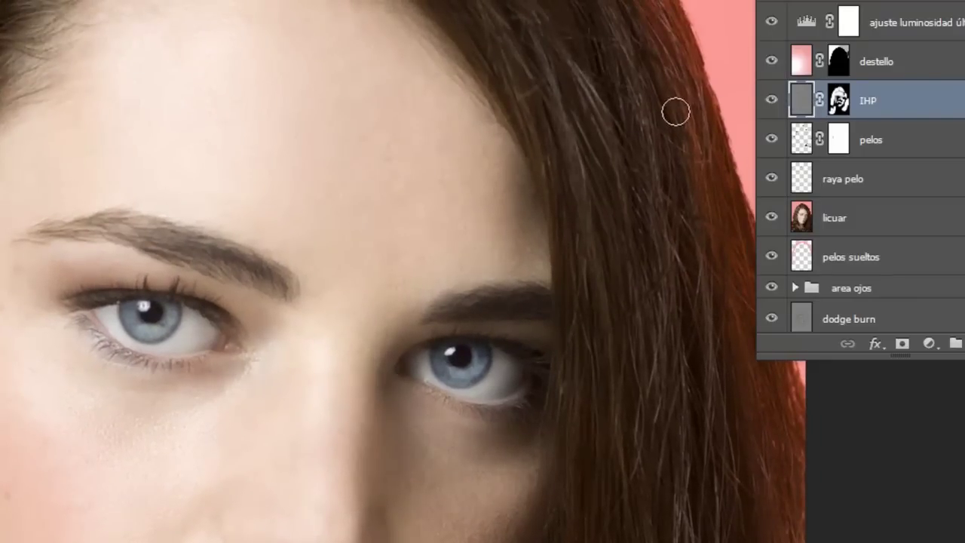
pyautogui.moveTo(335, 352); pyautogui.dragTo(430, 248)
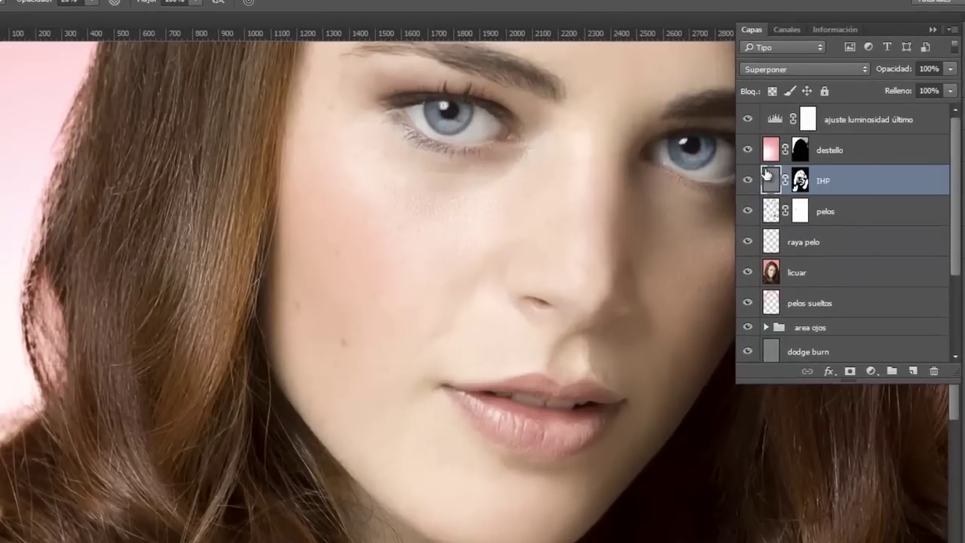
pyautogui.click(746, 182)
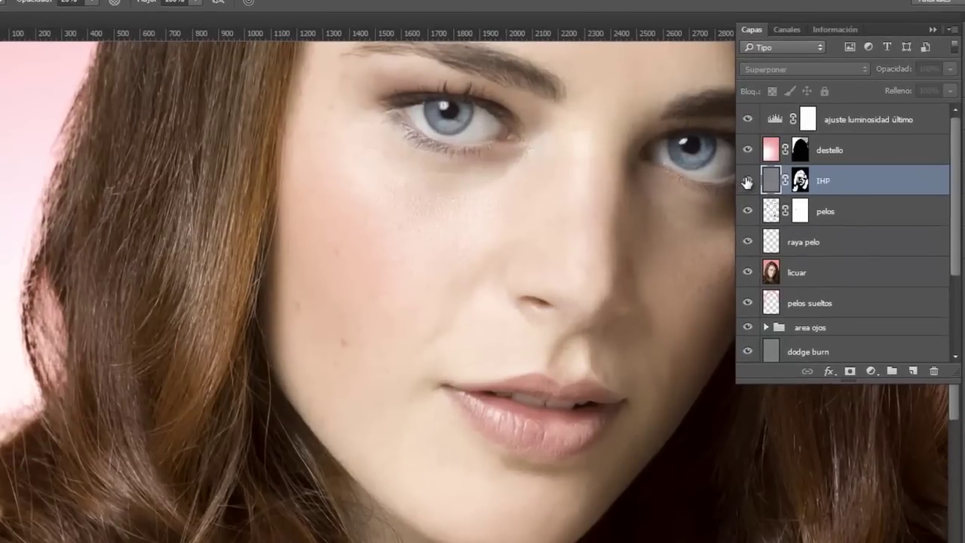
pyautogui.click(747, 182)
pyautogui.click(747, 183)
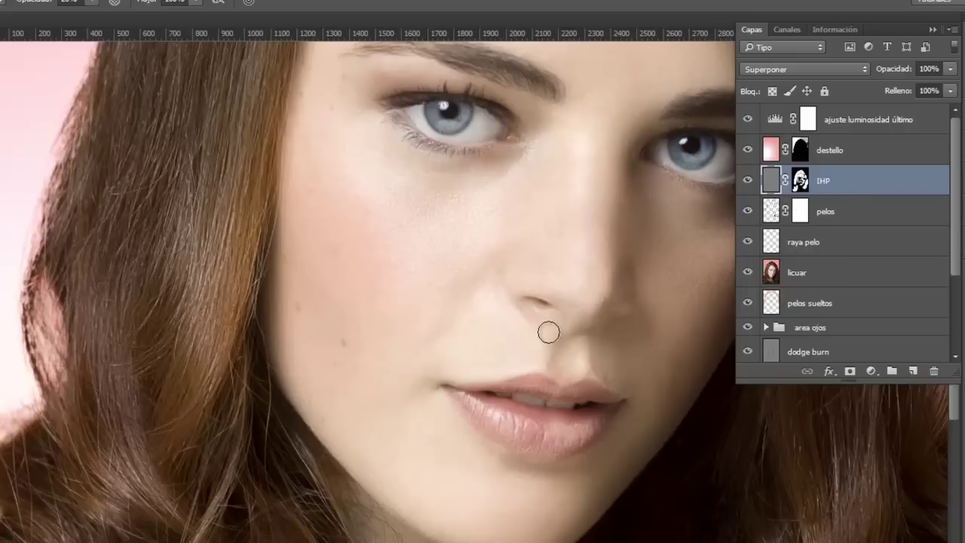
pyautogui.moveTo(584, 336)
pyautogui.mouseDown()
pyautogui.moveTo(563, 350)
pyautogui.moveTo(491, 360)
pyautogui.moveTo(520, 341)
pyautogui.mouseUp()
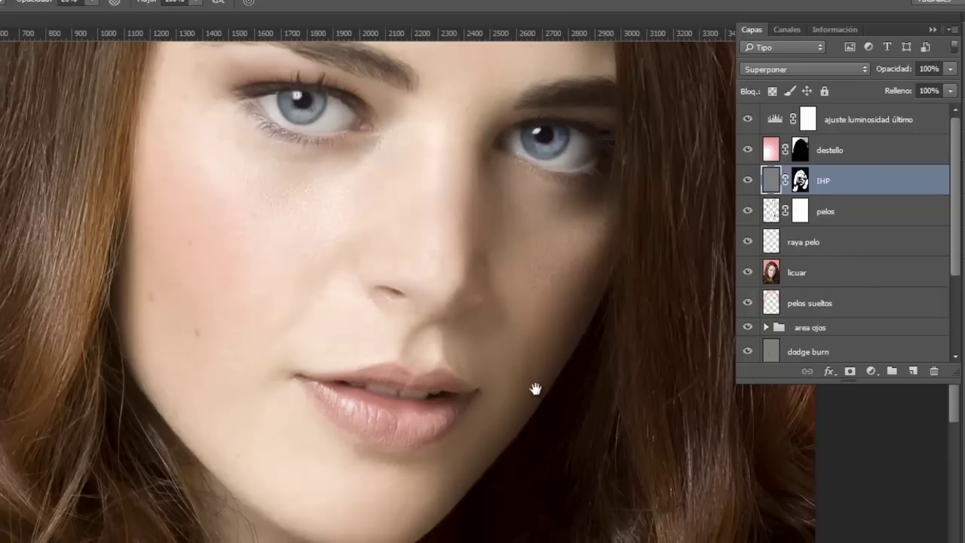
pyautogui.moveTo(530, 384); pyautogui.dragTo(508, 409)
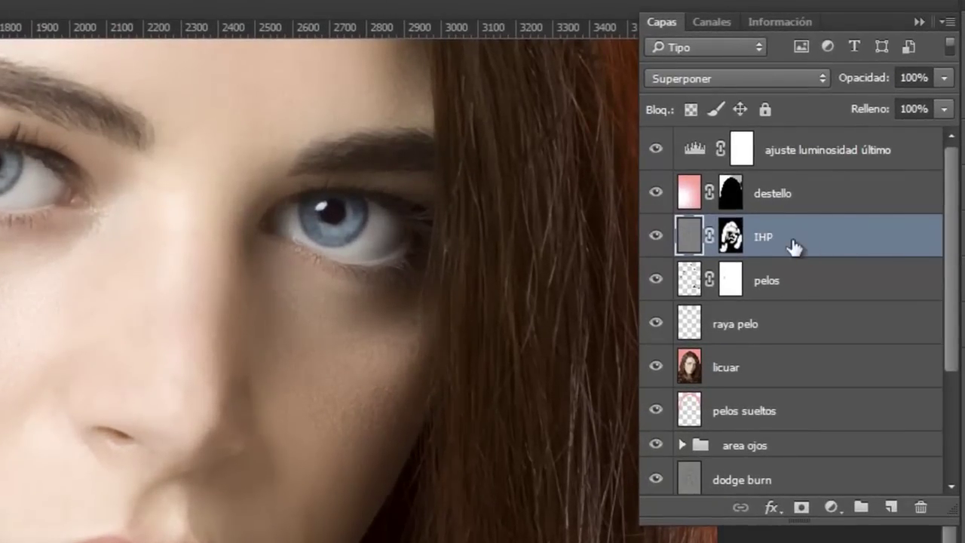
# Move the IHP layer below dodge burn and select the top ajuste luminosidad último layer.
pyautogui.moveTo(837, 239)
pyautogui.mouseDown()
pyautogui.moveTo(847, 364)
pyautogui.moveTo(921, 504)
pyautogui.mouseUp()
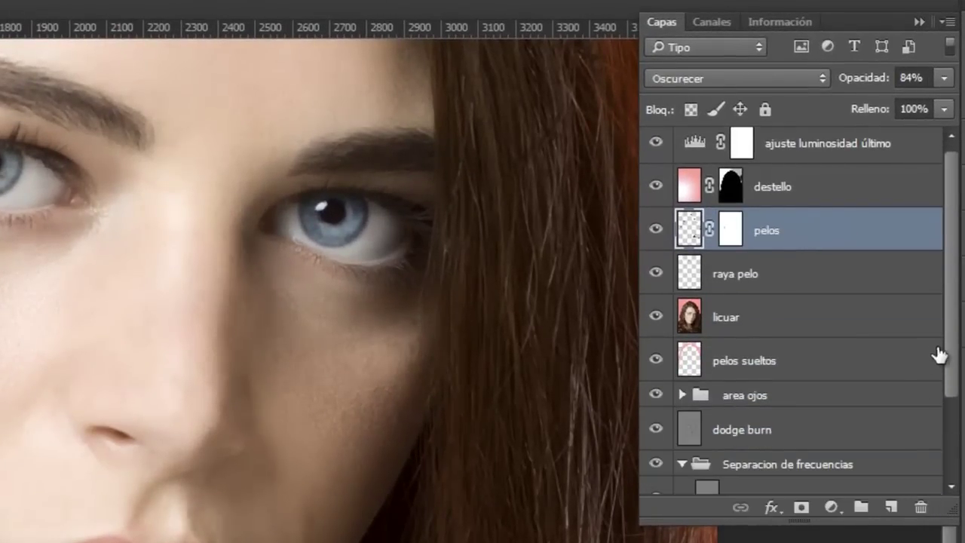
pyautogui.moveTo(955, 360); pyautogui.dragTo(954, 241)
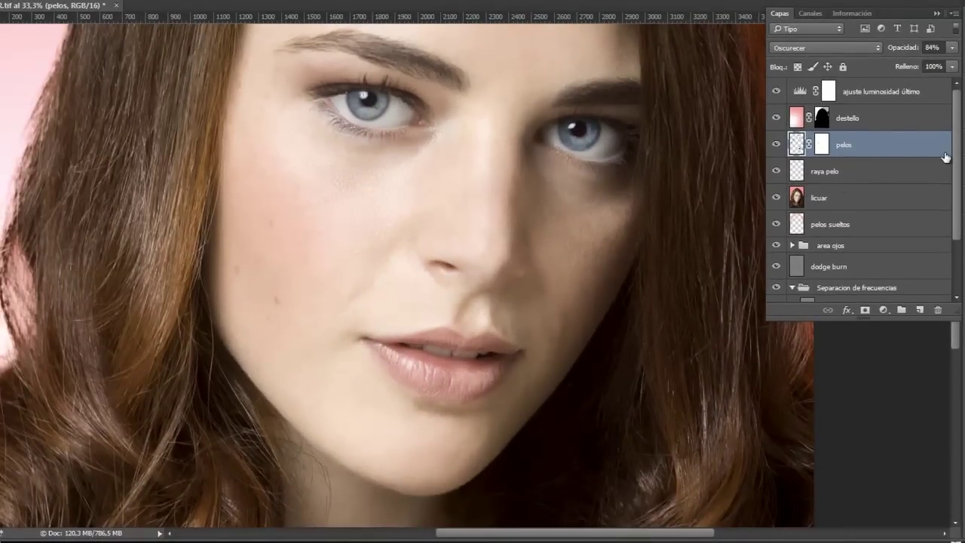
pyautogui.click(928, 94)
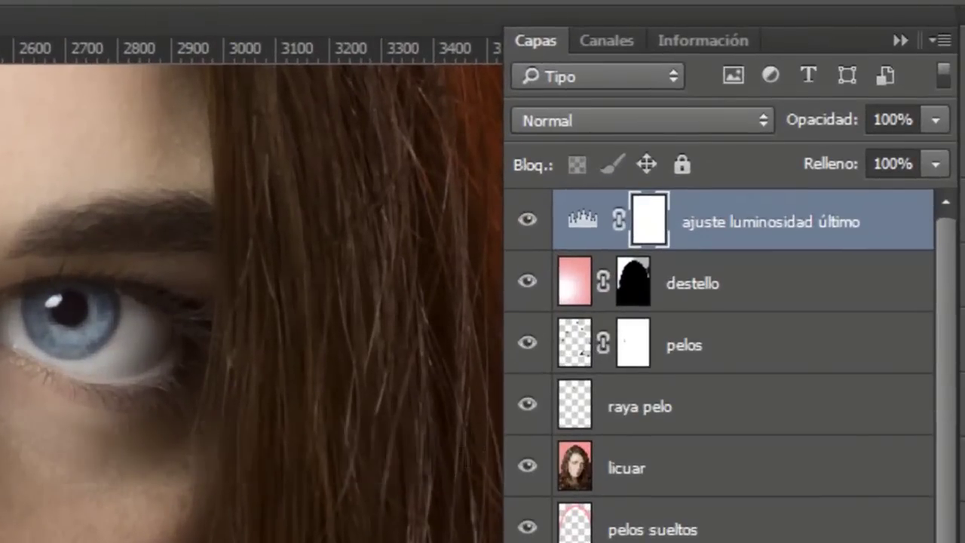
# Stamp all visible layers into a new Capa 1 and invert it to a negative.
pyautogui.hotkey('ctrl', 'shift', 'alt', 'e')
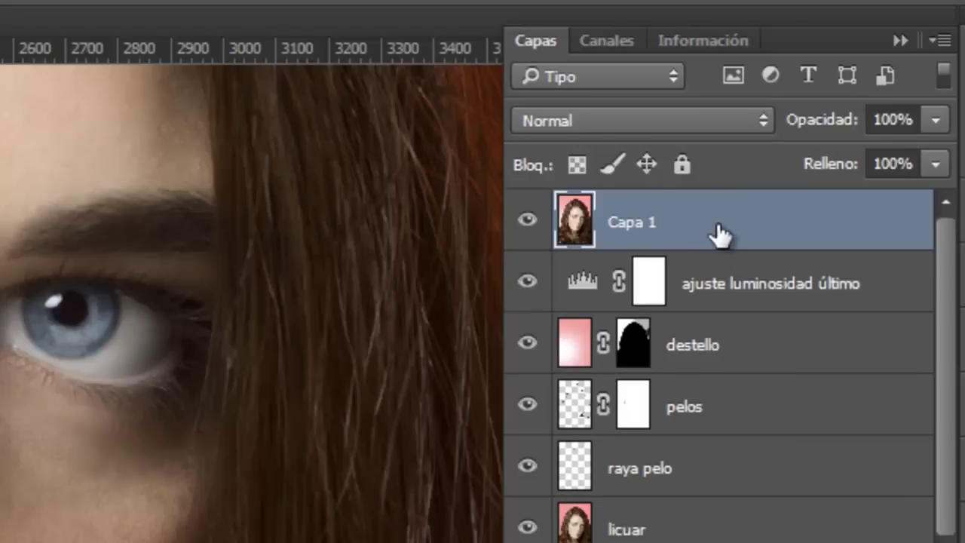
pyautogui.hotkey('ctrl', 'i')
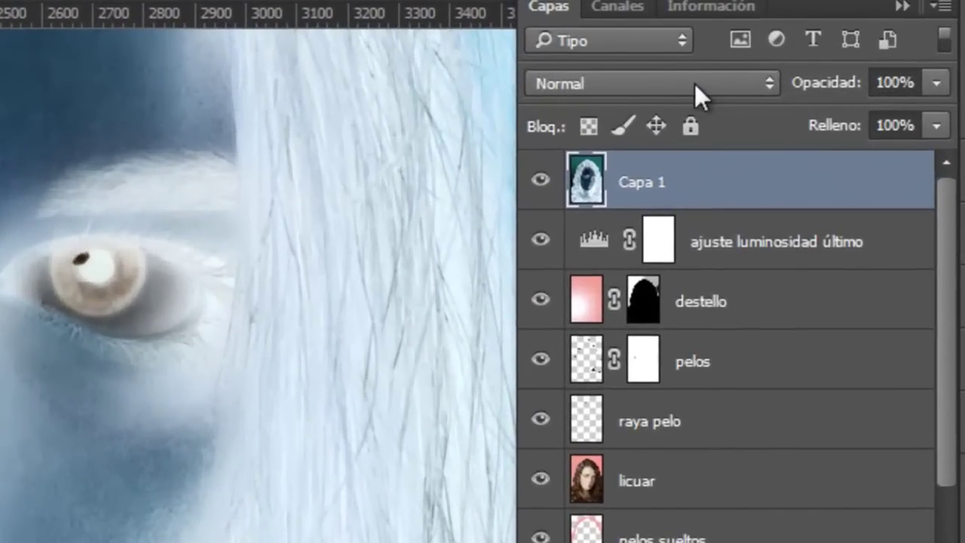
# Set Capa 1's blend mode to Luz lineal.
pyautogui.click(694, 83)
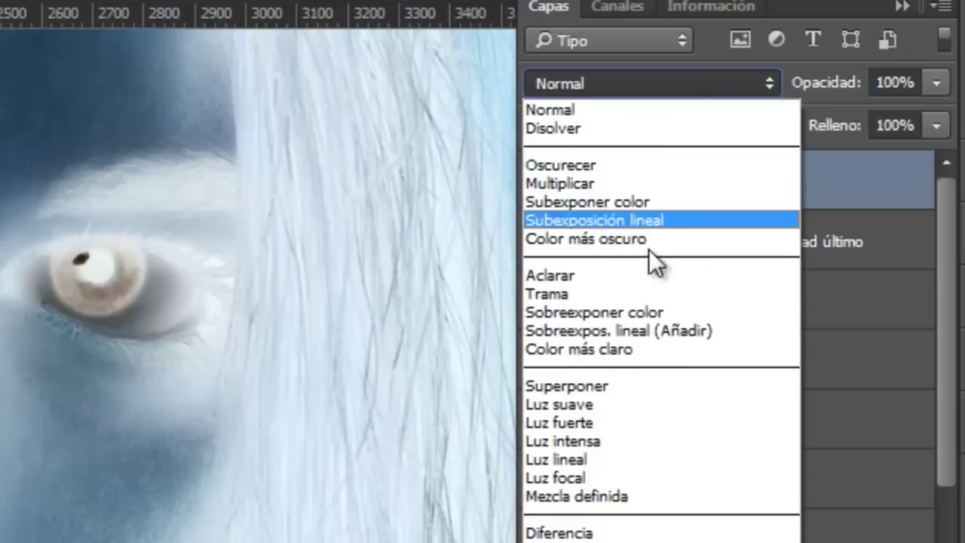
pyautogui.click(605, 458)
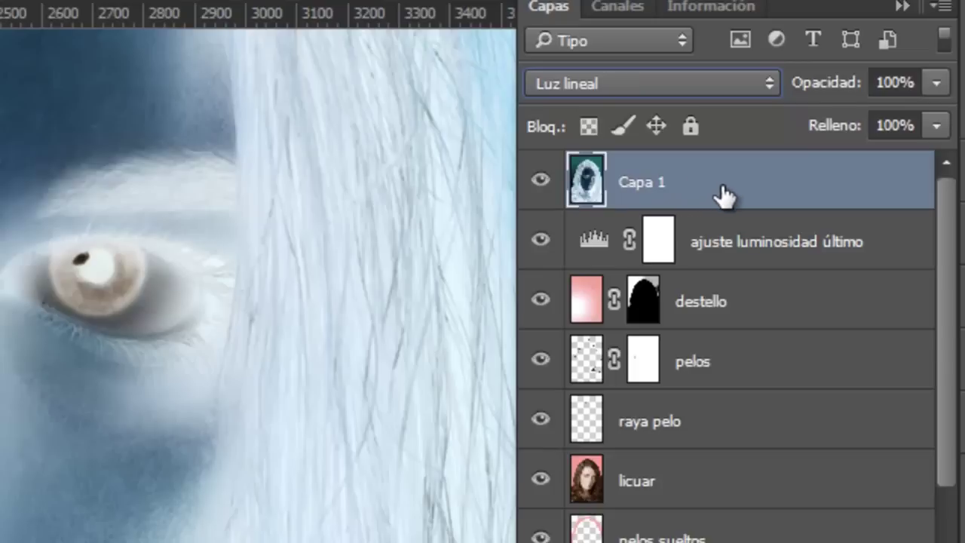
pyautogui.rightClick(718, 190)
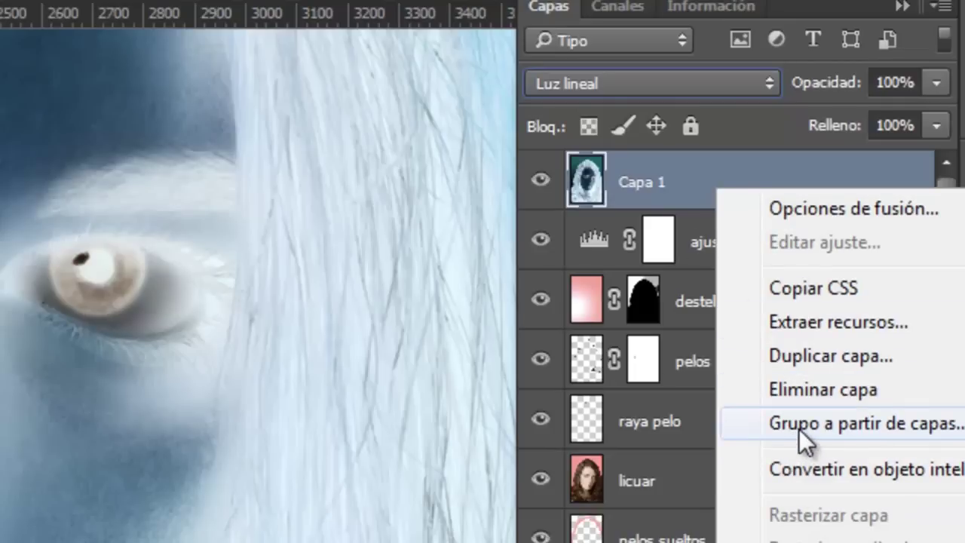
# Convert Capa 1 to a smart object with Convertir en objeto inteligente.
pyautogui.click(800, 470)
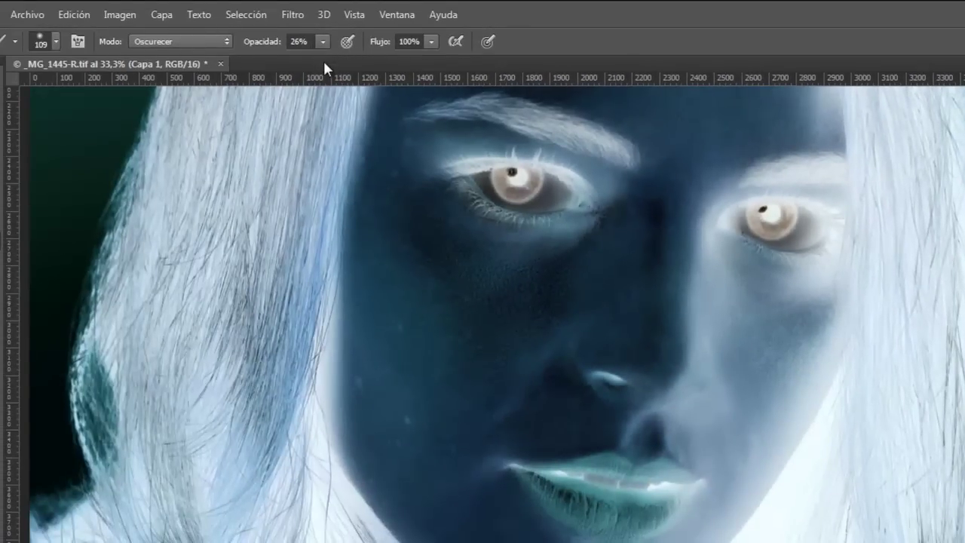
# Apply a Paso alto filter at radius 30,0 to Capa 1.
pyautogui.click(293, 16)
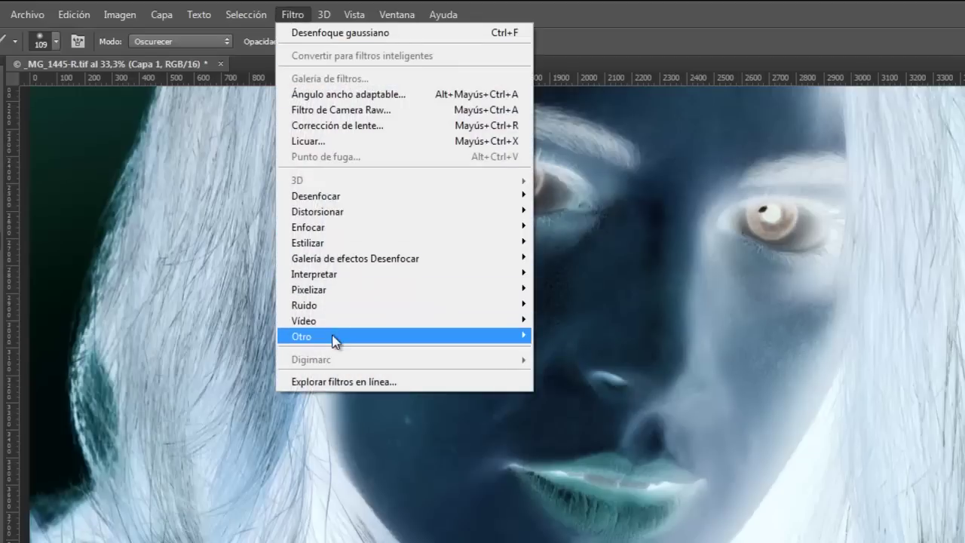
pyautogui.moveTo(302, 336)
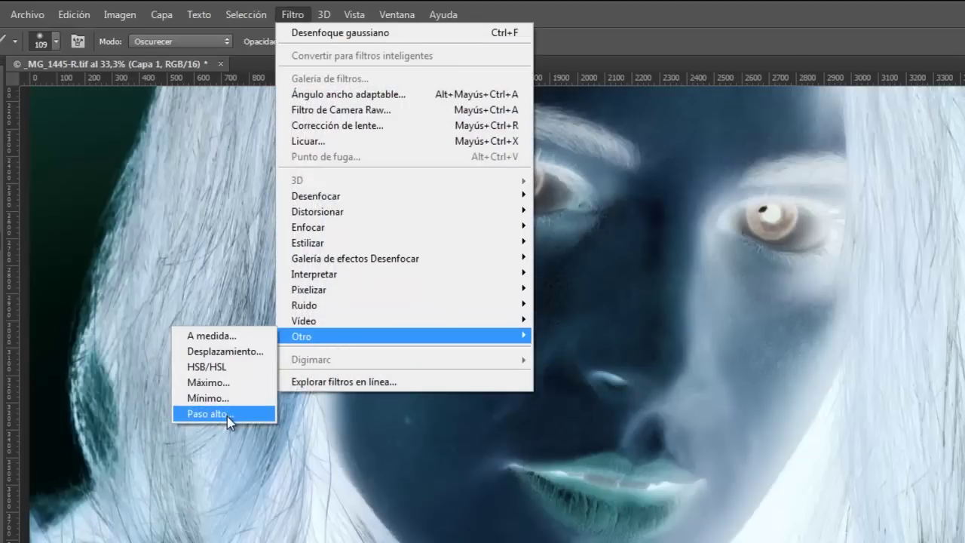
pyautogui.click(226, 419)
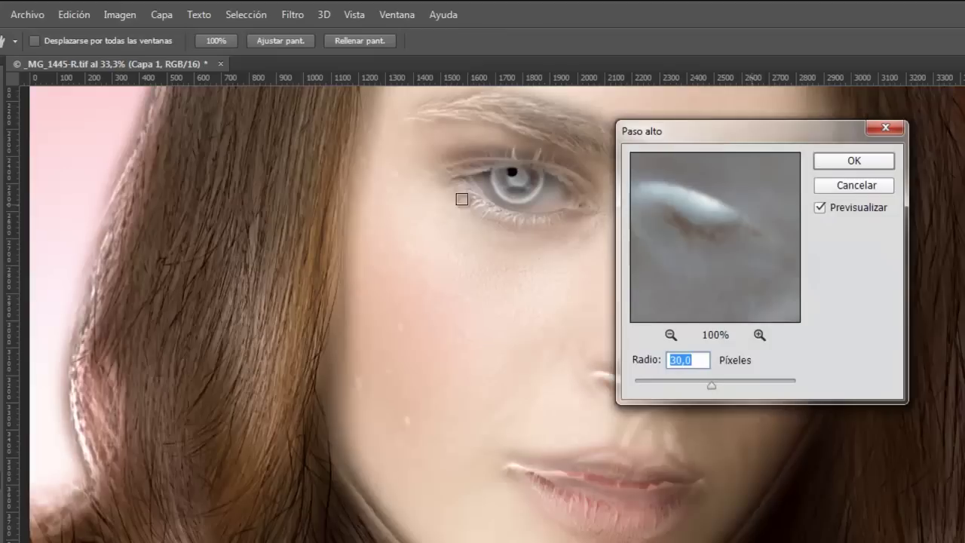
pyautogui.moveTo(739, 134); pyautogui.dragTo(803, 122)
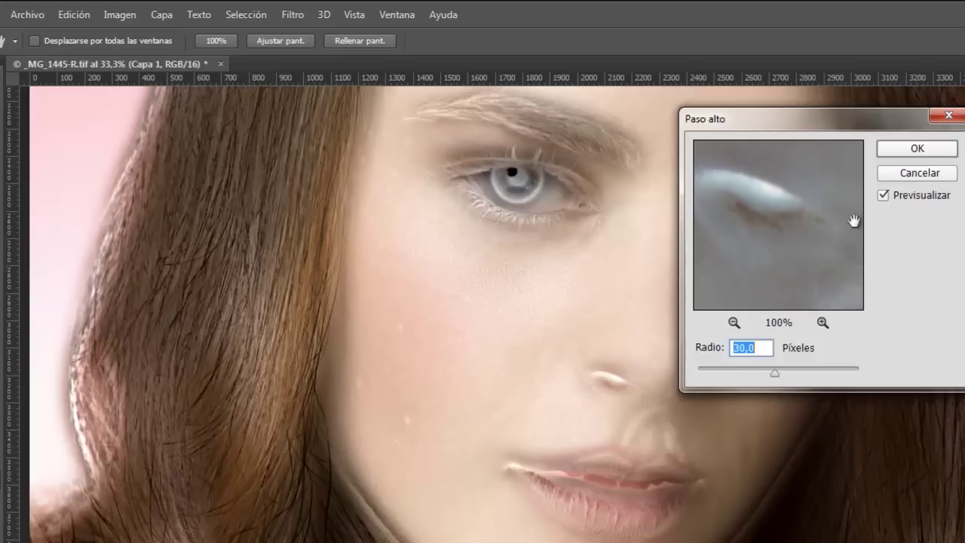
pyautogui.click(913, 151)
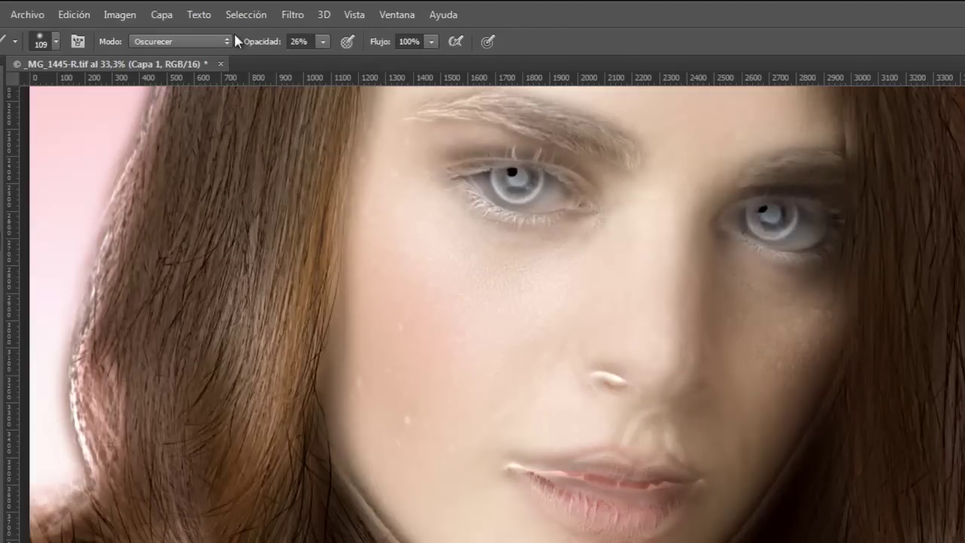
pyautogui.click(290, 16)
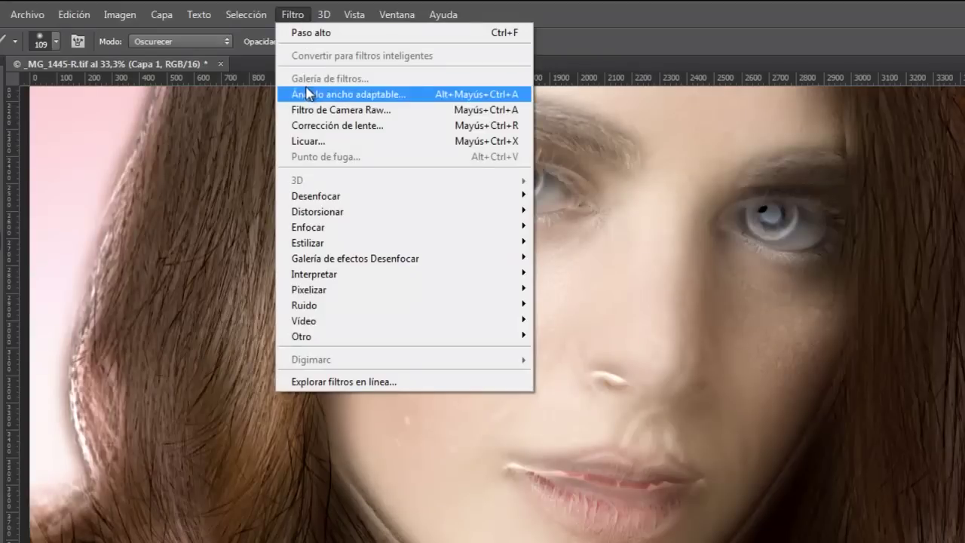
pyautogui.moveTo(315, 196)
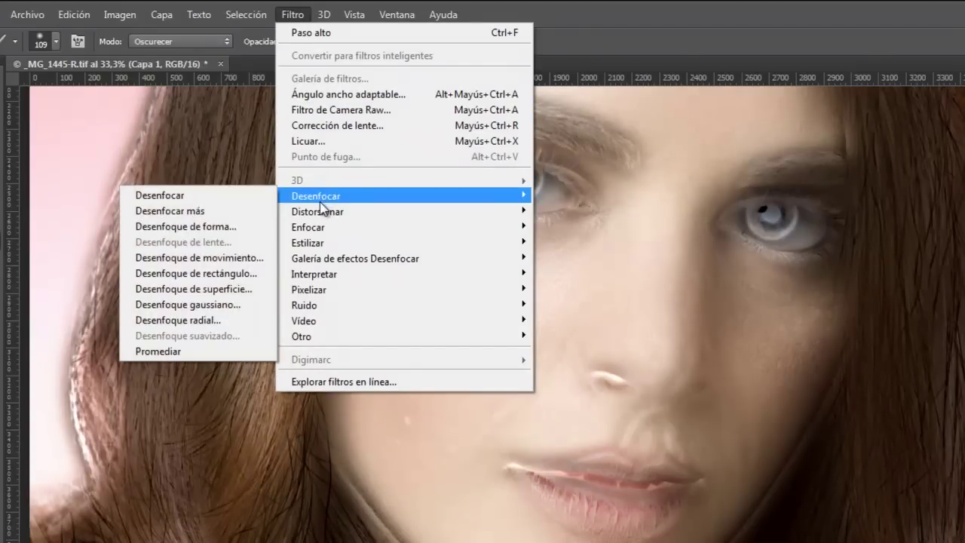
# Add a Desenfoque gaussiano smart filter at radius 10,0 above Paso alto.
pyautogui.click(234, 306)
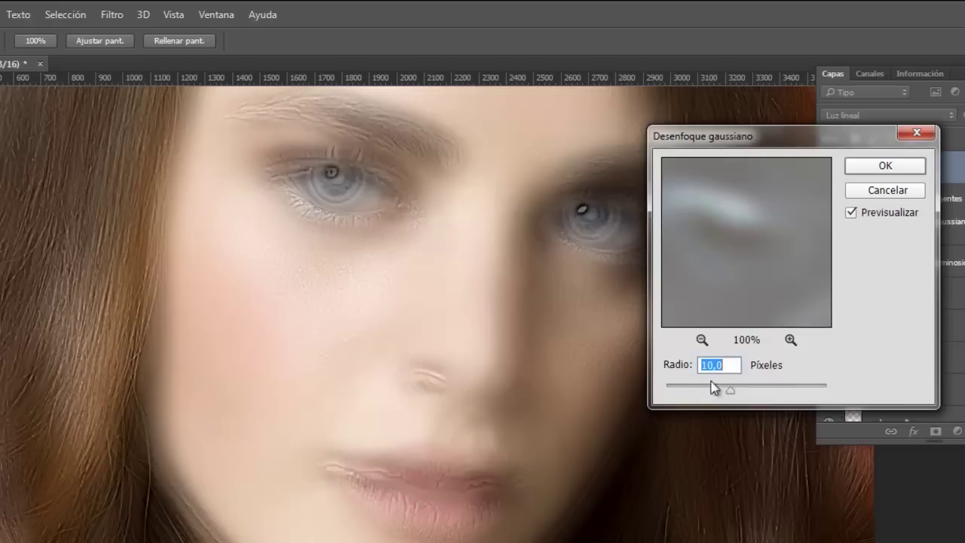
pyautogui.click(883, 166)
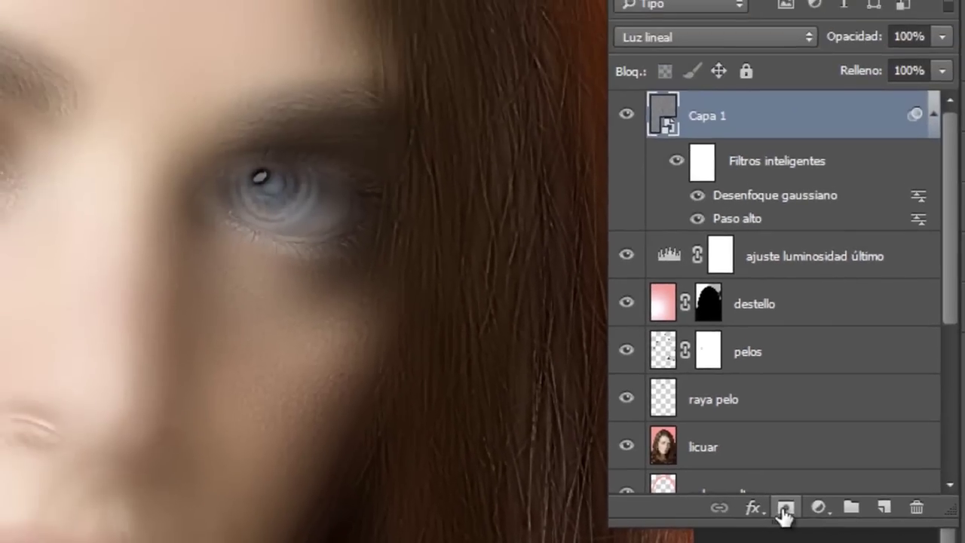
# Give Capa 1 a black layer mask and set the brush to 0% hardness.
pyautogui.keyDown('alt'); pyautogui.click(716, 494); pyautogui.keyUp('alt')
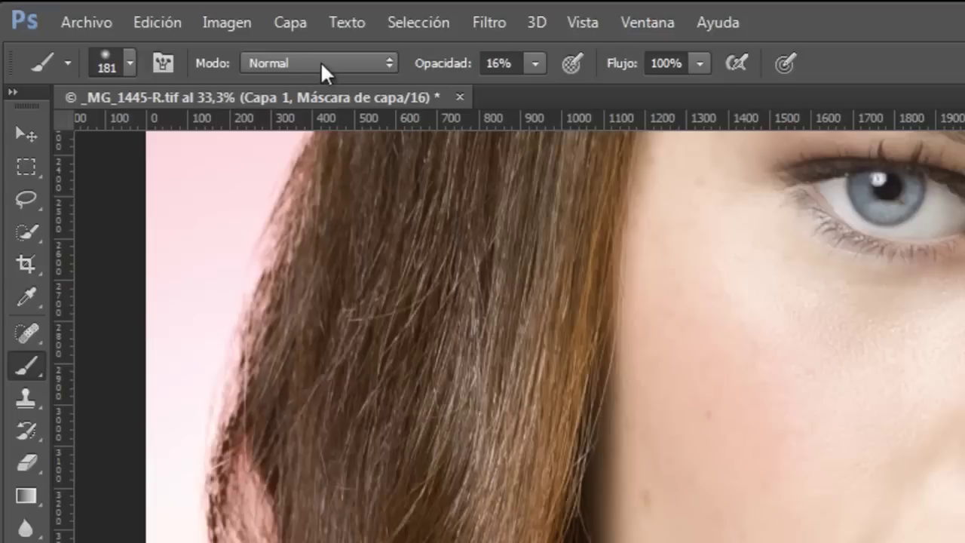
pyautogui.click(128, 62)
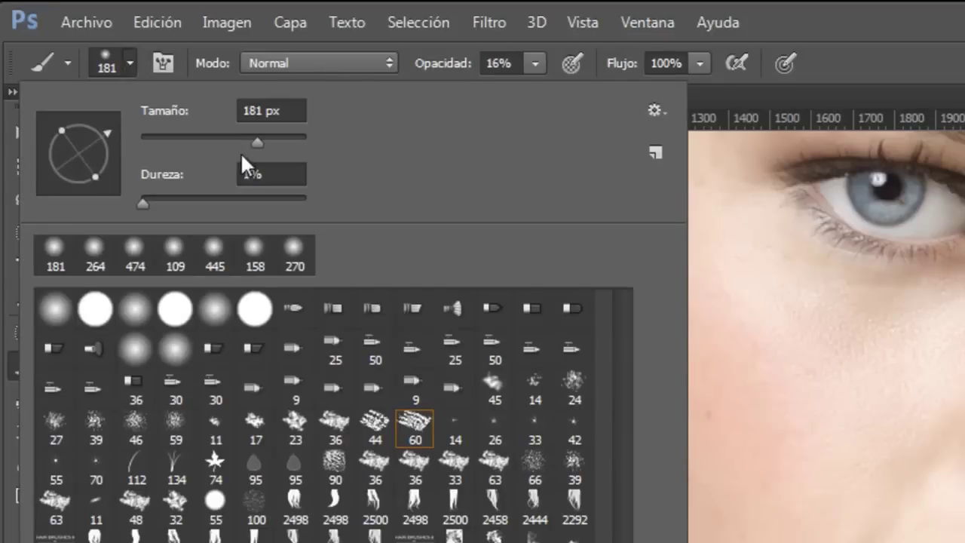
pyautogui.moveTo(143, 203); pyautogui.dragTo(119, 197)
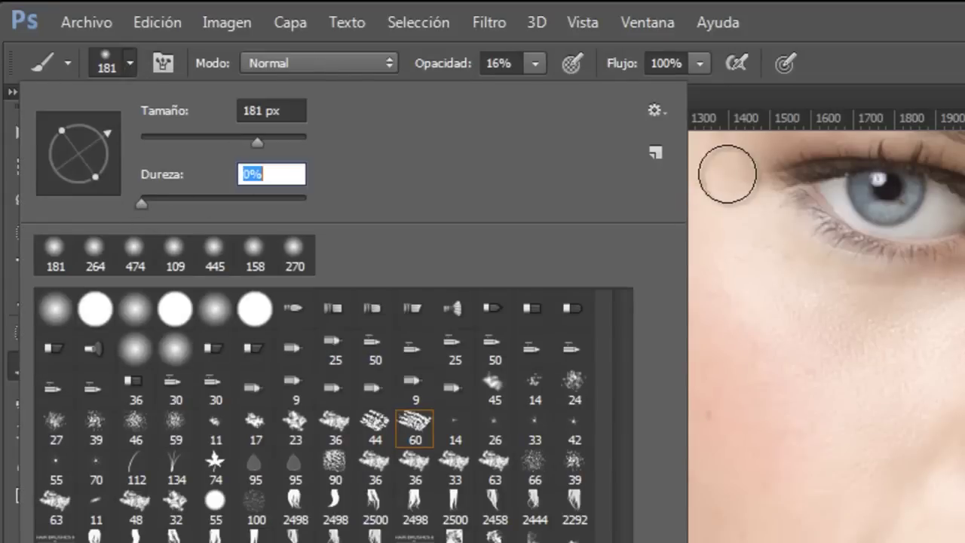
pyautogui.press('Return')
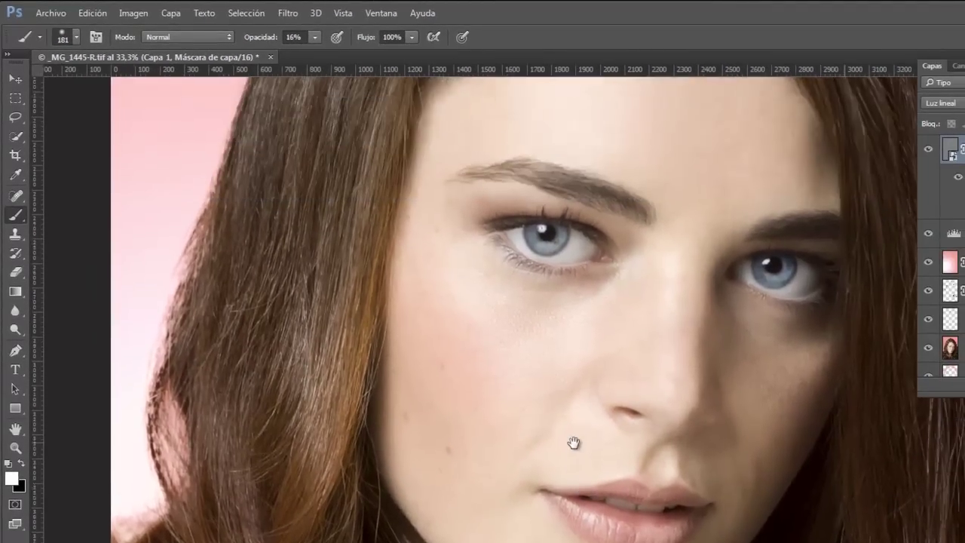
# Paint smoothing into the mask under the left eye and on the forehead, then compare before and after.
pyautogui.moveTo(556, 272)
pyautogui.mouseDown()
pyautogui.moveTo(565, 357)
pyautogui.moveTo(586, 355)
pyautogui.mouseUp()
pyautogui.moveTo(500, 338)
pyautogui.mouseDown()
pyautogui.moveTo(572, 315)
pyautogui.moveTo(551, 319)
pyautogui.moveTo(543, 340)
pyautogui.moveTo(472, 273)
pyautogui.moveTo(475, 282)
pyautogui.moveTo(603, 274)
pyautogui.moveTo(555, 323)
pyautogui.moveTo(648, 248)
pyautogui.moveTo(646, 310)
pyautogui.moveTo(670, 353)
pyautogui.moveTo(646, 443)
pyautogui.mouseUp()
pyautogui.scroll(3, 628, 355)
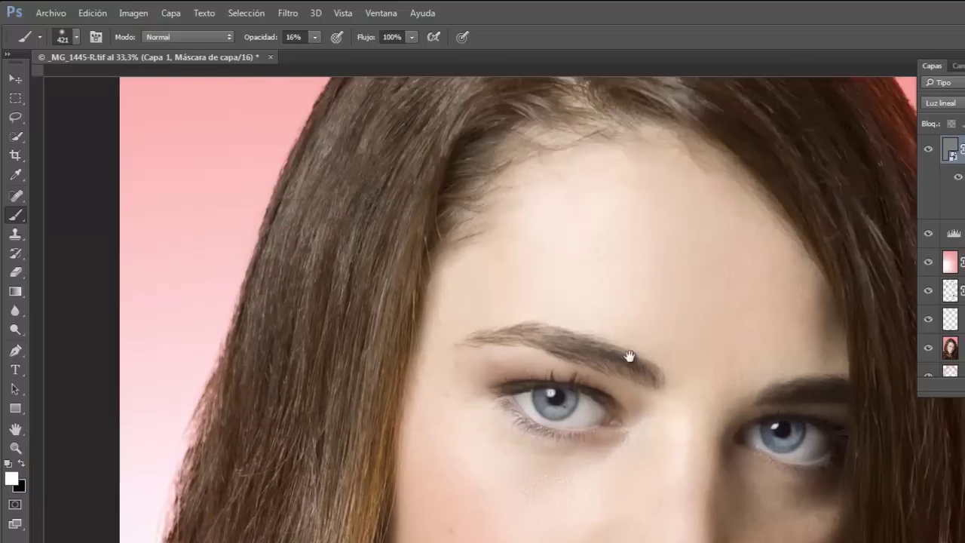
pyautogui.scroll(3, 636, 366)
pyautogui.moveTo(599, 358)
pyautogui.mouseDown()
pyautogui.moveTo(620, 463)
pyautogui.moveTo(530, 409)
pyautogui.moveTo(581, 345)
pyautogui.moveTo(574, 415)
pyautogui.mouseUp()
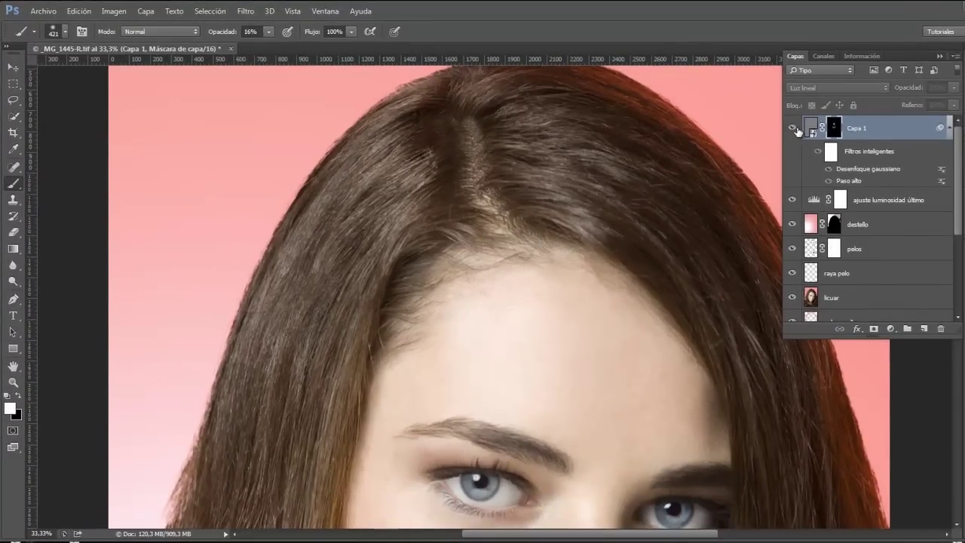
pyautogui.click(792, 128)
pyautogui.click(790, 131)
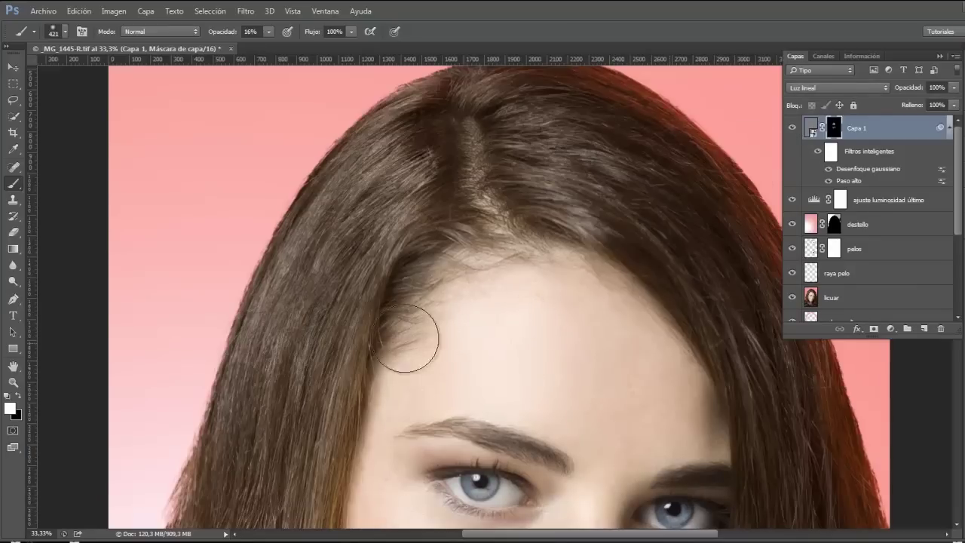
# Zoom out over the cheeks and shrink the brush to about 253 px.
pyautogui.scroll(-4, 572, 299)
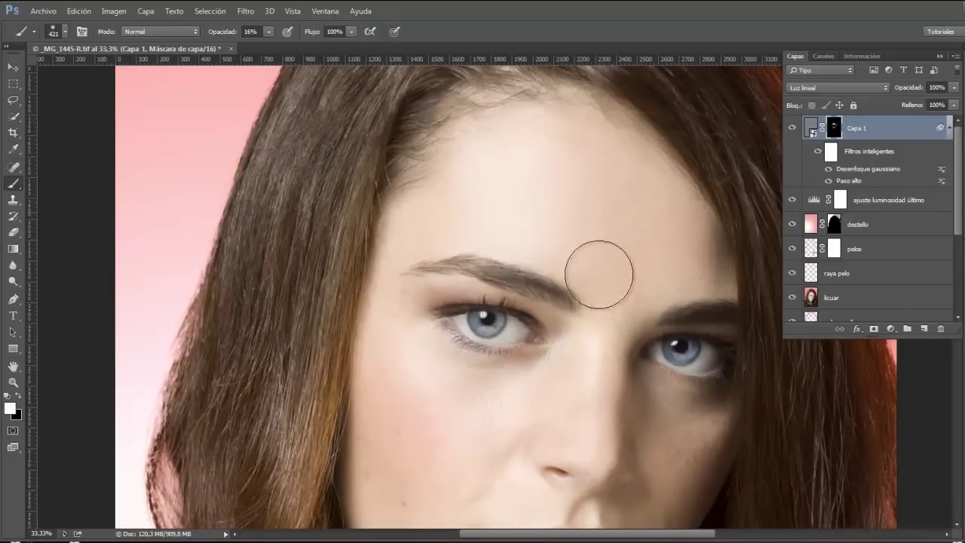
pyautogui.scroll(-2, 586, 344)
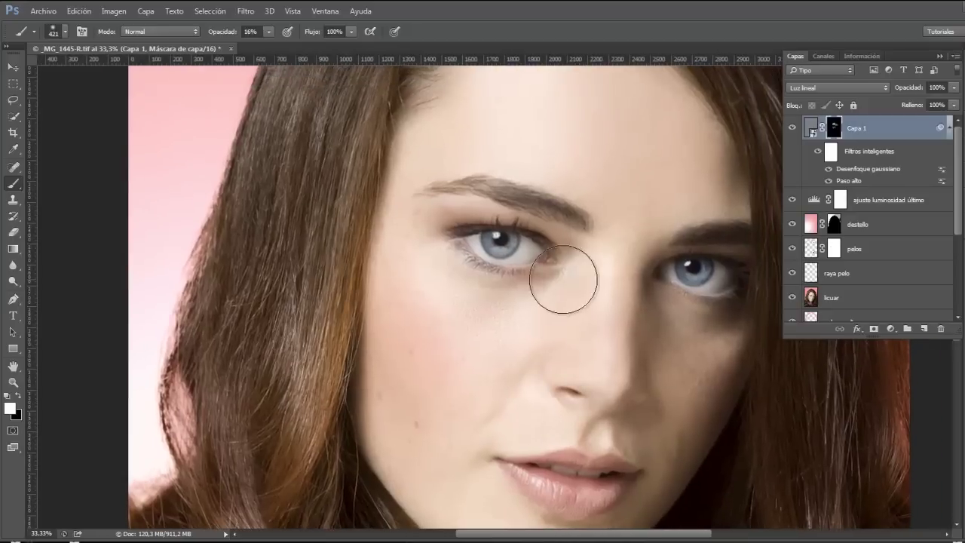
pyautogui.moveTo(500, 393)
pyautogui.mouseDown()
pyautogui.moveTo(502, 245)
pyautogui.moveTo(431, 216)
pyautogui.mouseUp()
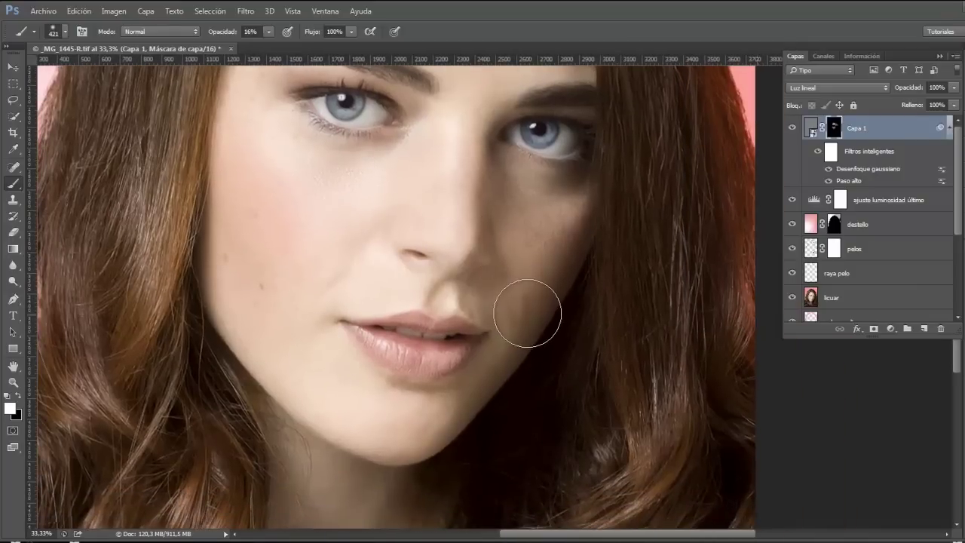
pyautogui.moveTo(528, 313); pyautogui.dragTo(501, 309)
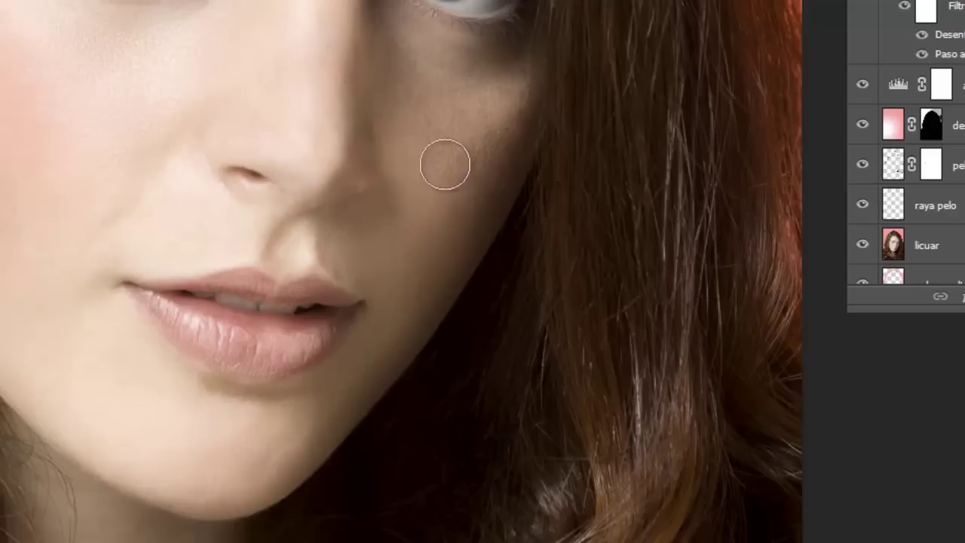
# Paint white on Capa 1's mask over lower cheek and chin, resizing brush to 319, 179, 108 px.
pyautogui.moveTo(440, 145); pyautogui.dragTo(474, 140)
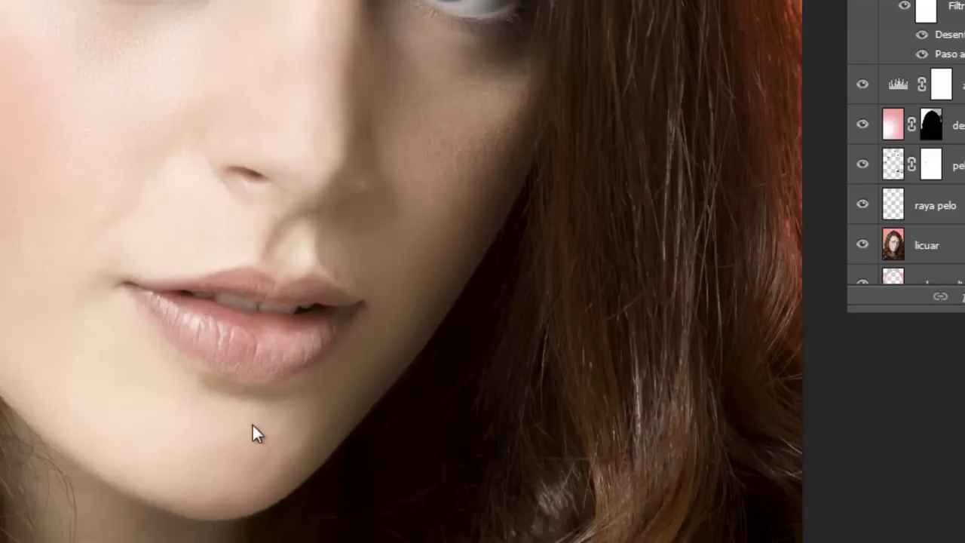
pyautogui.moveTo(224, 423); pyautogui.dragTo(230, 421)
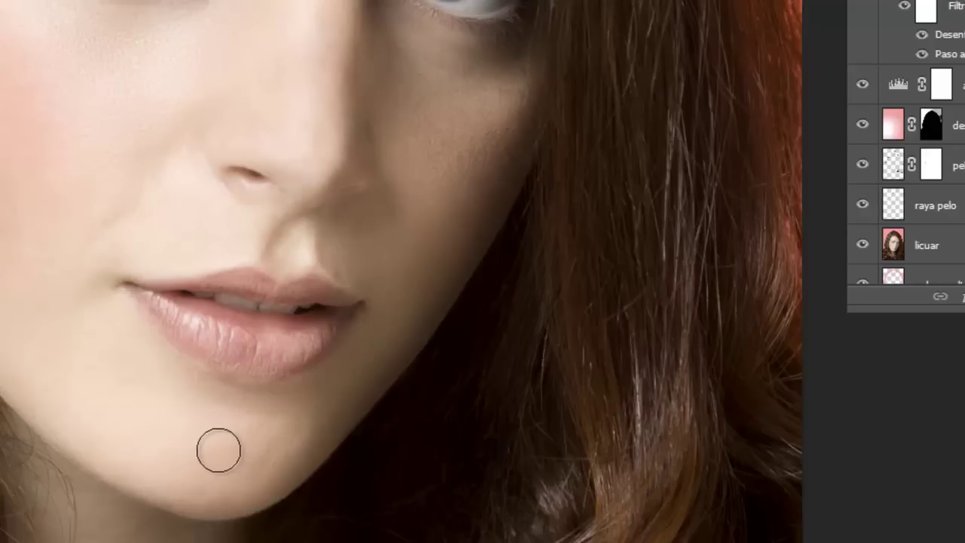
pyautogui.moveTo(218, 448); pyautogui.dragTo(248, 459)
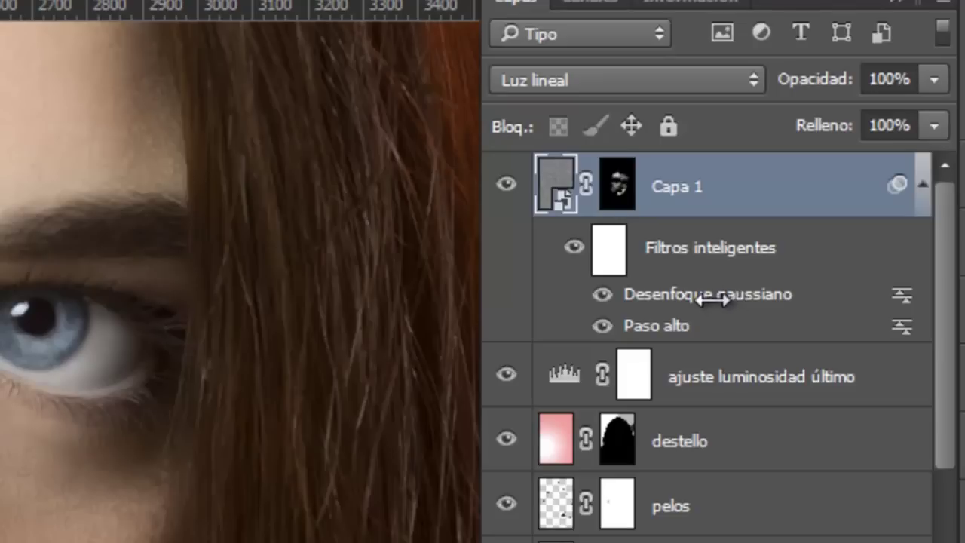
pyautogui.moveTo(697, 301); pyautogui.dragTo(689, 300)
pyautogui.doubleClick(690, 310)
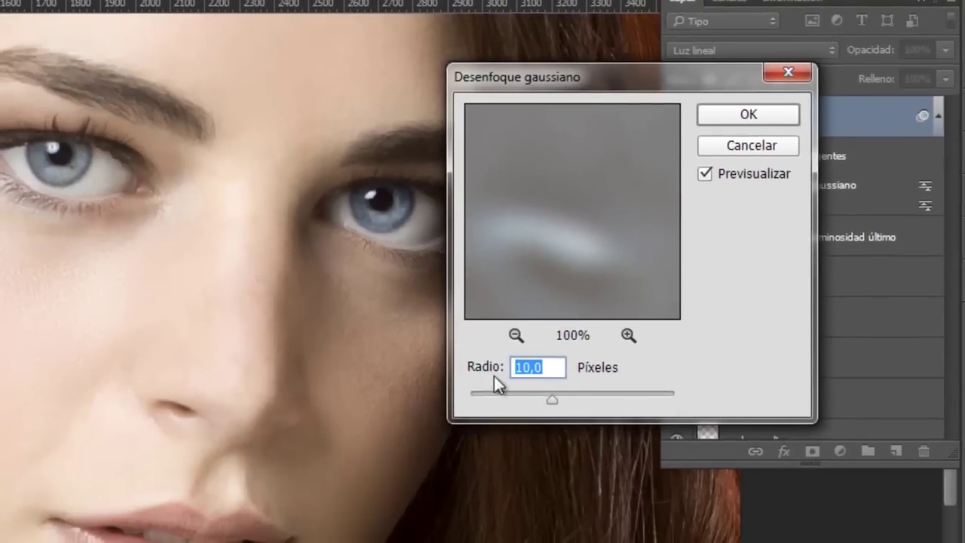
pyautogui.click(764, 150)
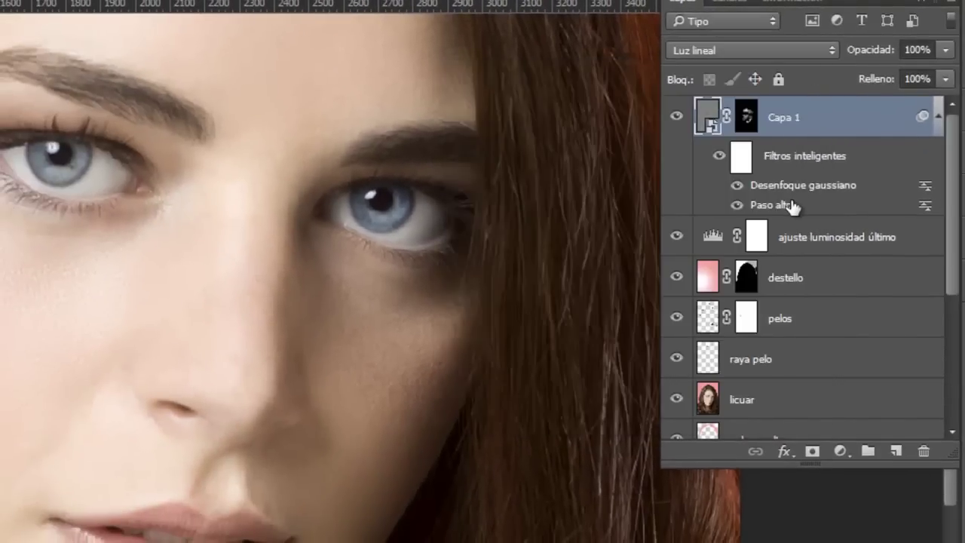
pyautogui.doubleClick(781, 207)
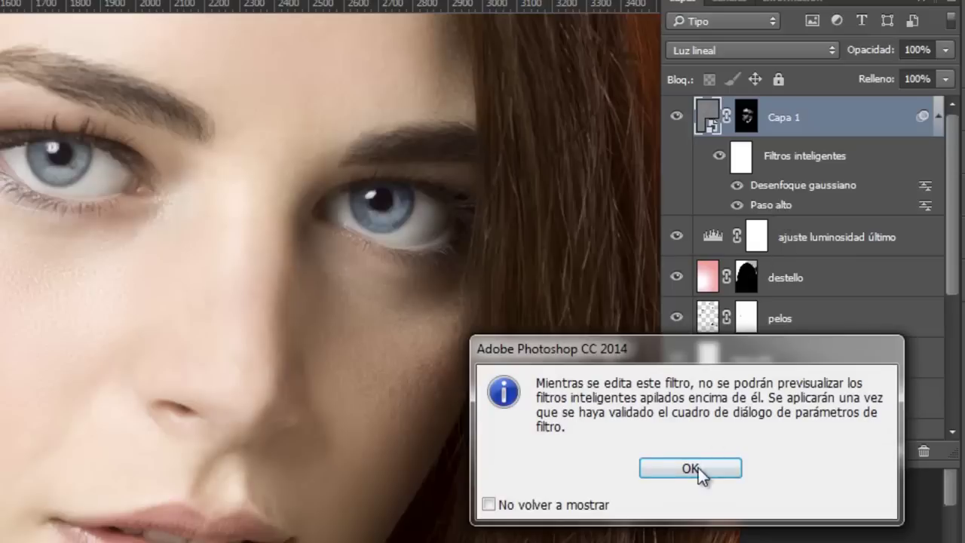
pyautogui.click(698, 473)
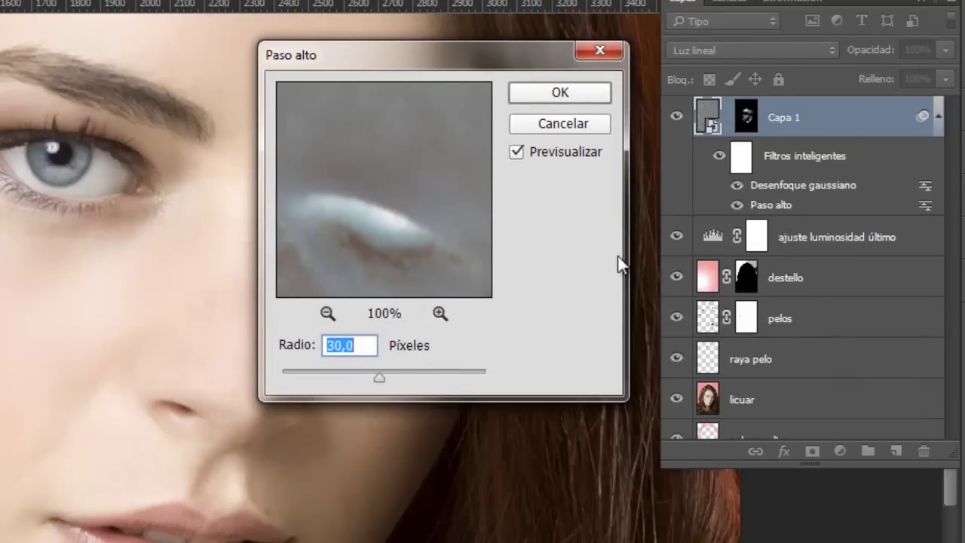
pyautogui.click(581, 124)
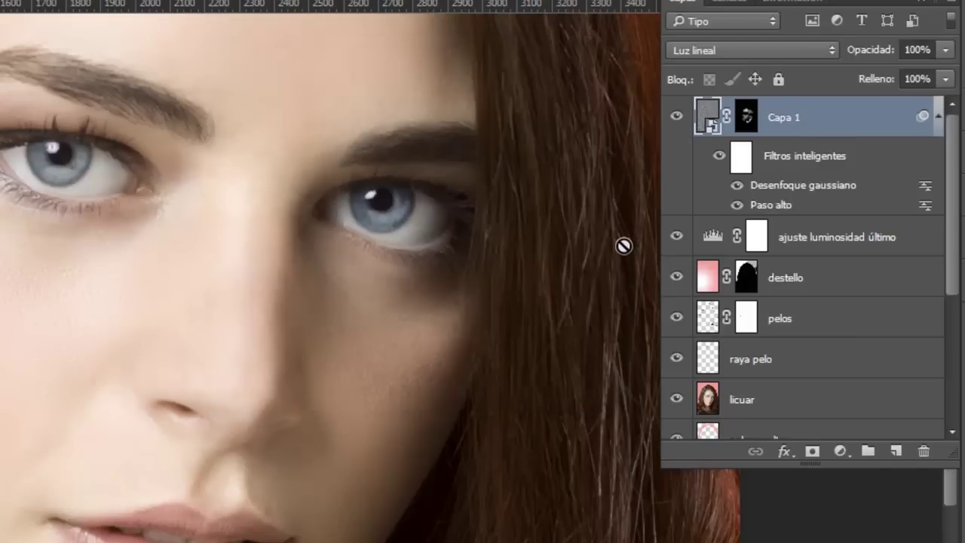